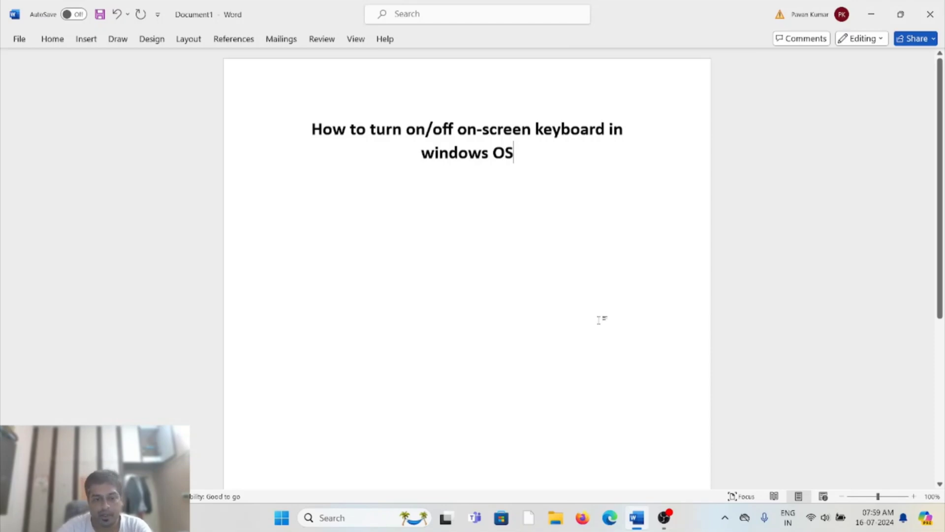
Step: Search Windows for "settings" and open the Settings app
click(347, 518)
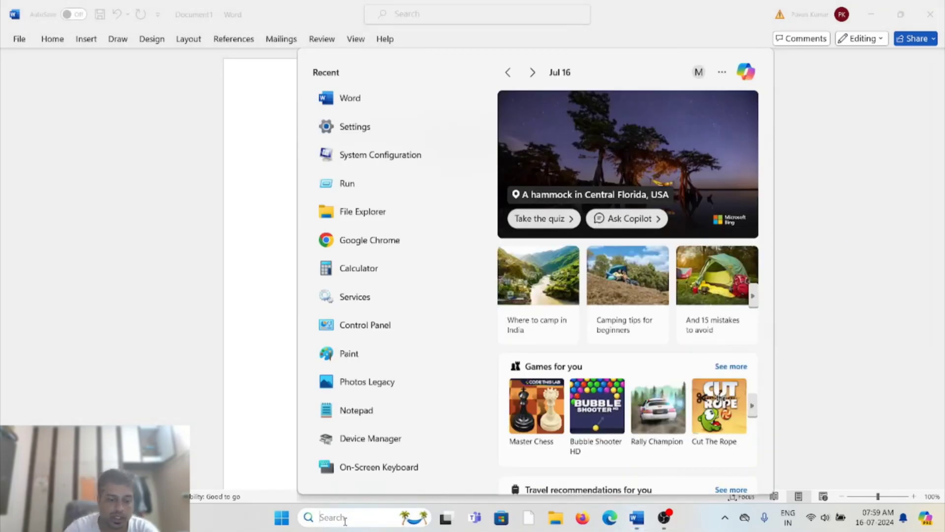
text(settings)
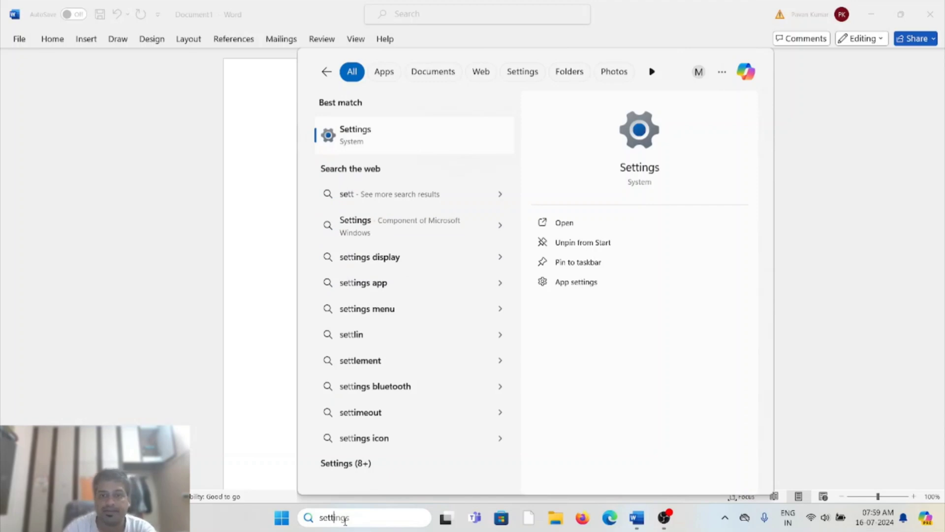
key(Return)
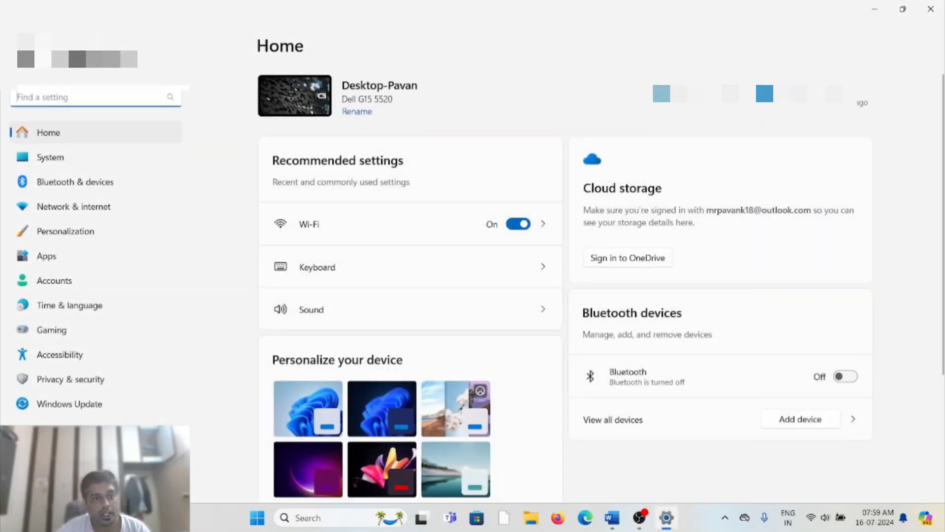
Step: Turn on the on-screen keyboard in the Accessibility keyboard settings
click(80, 355)
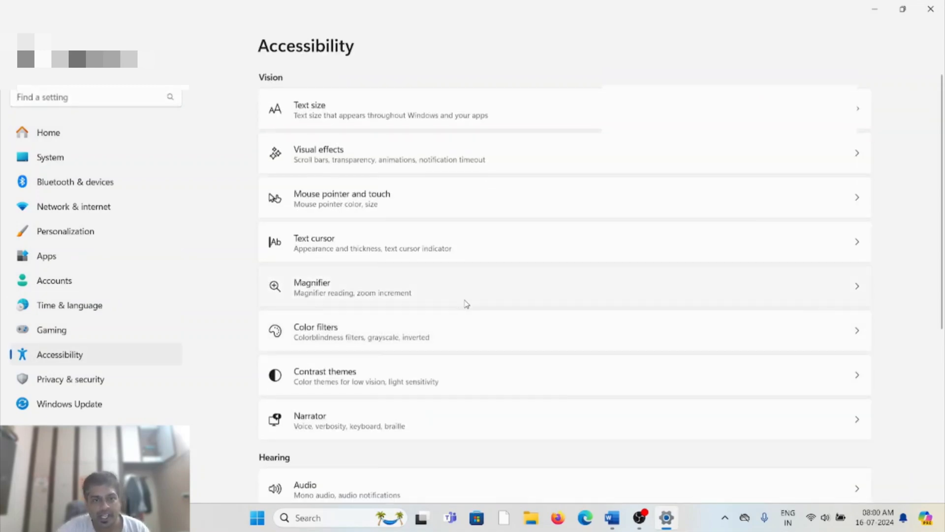
scroll(467, 304, down, 5)
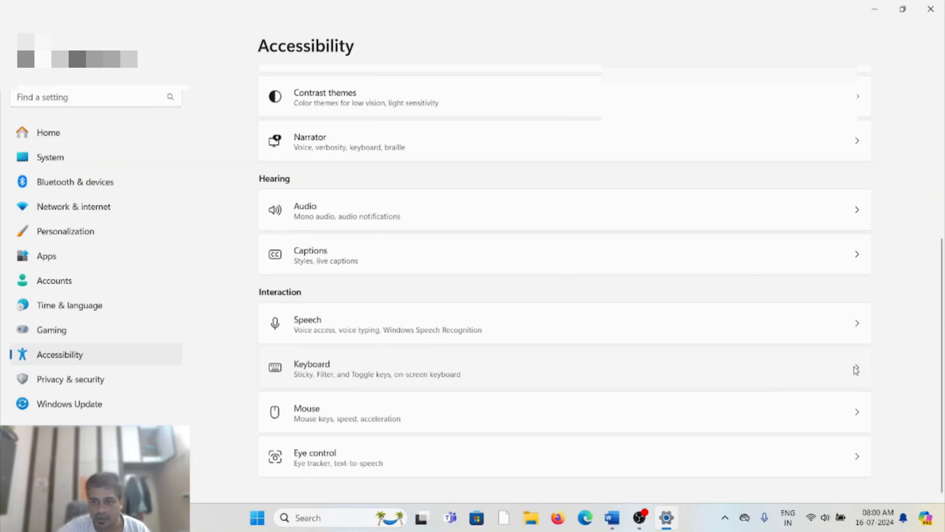
click(857, 369)
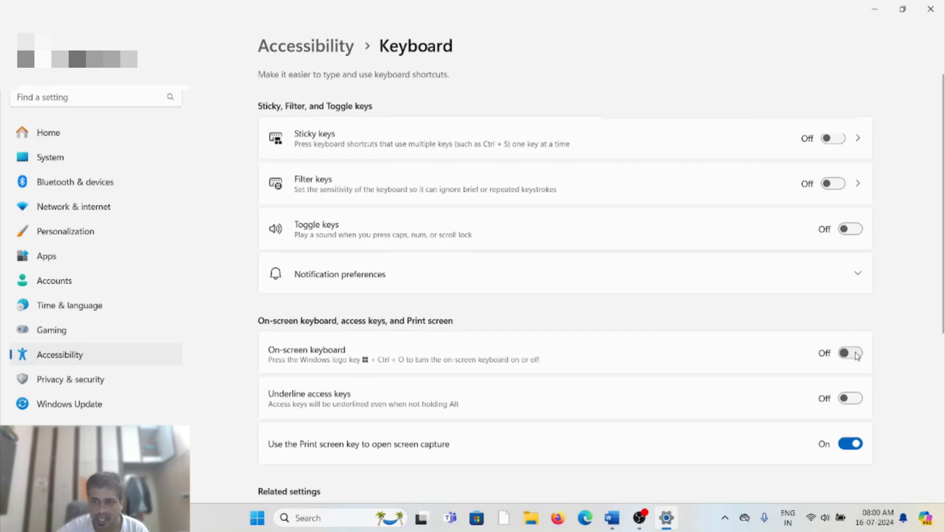
click(858, 355)
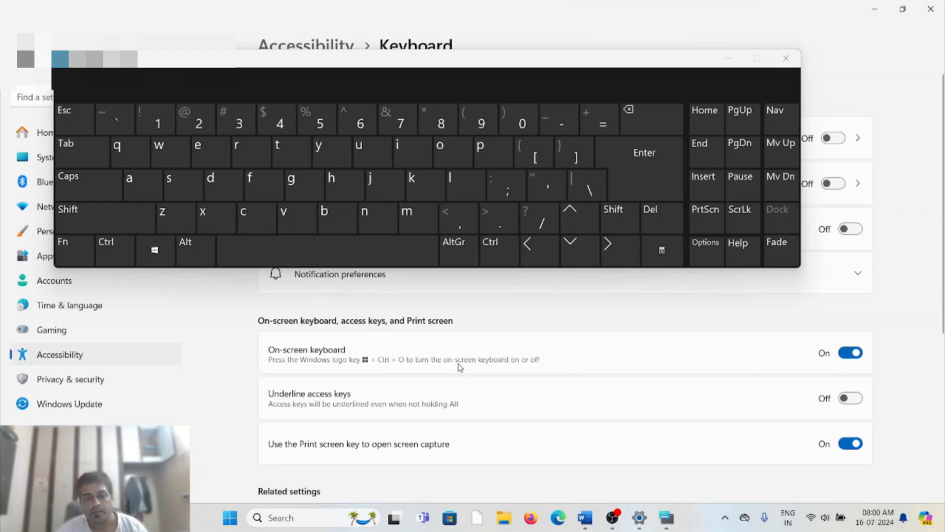
Step: Open Notepad with a new blank note and move the keyboard and Notepad windows so the note's text area shows below the keyboard
click(333, 523)
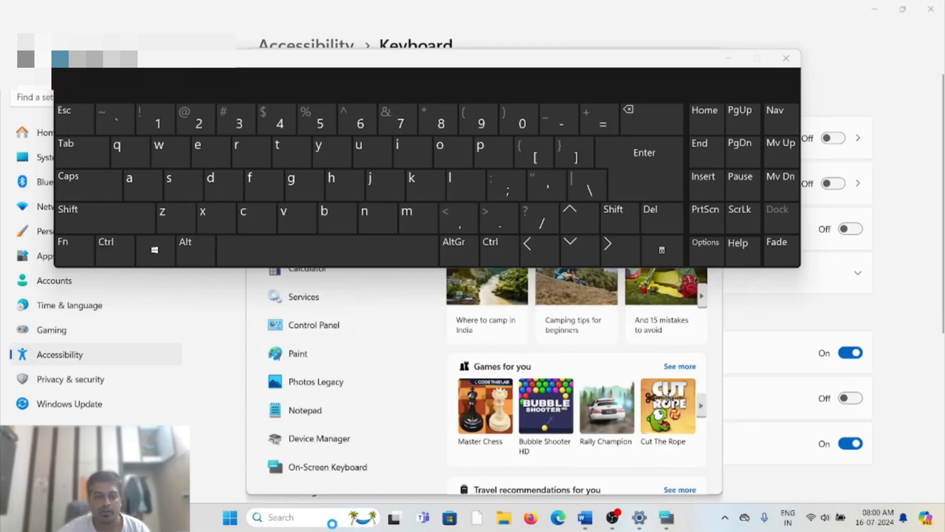
click(320, 416)
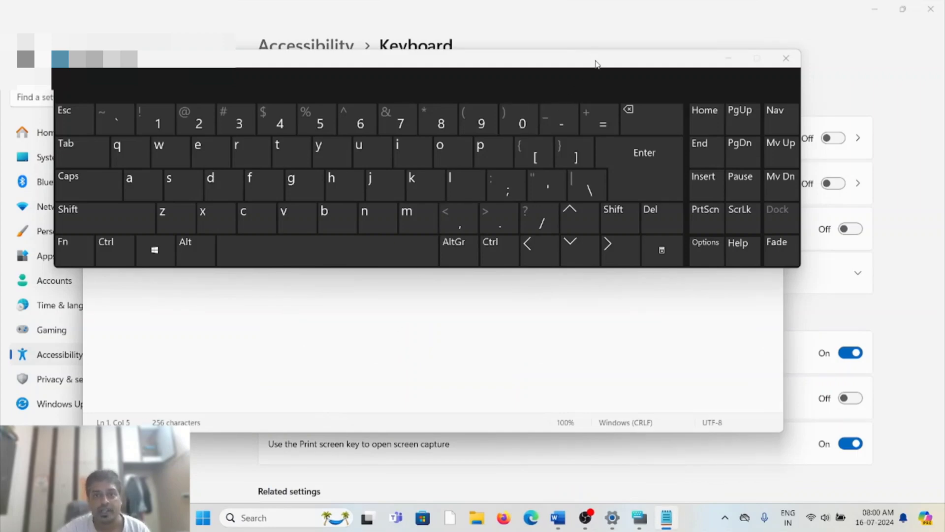
drag(596, 64, 579, 123)
click(569, 98)
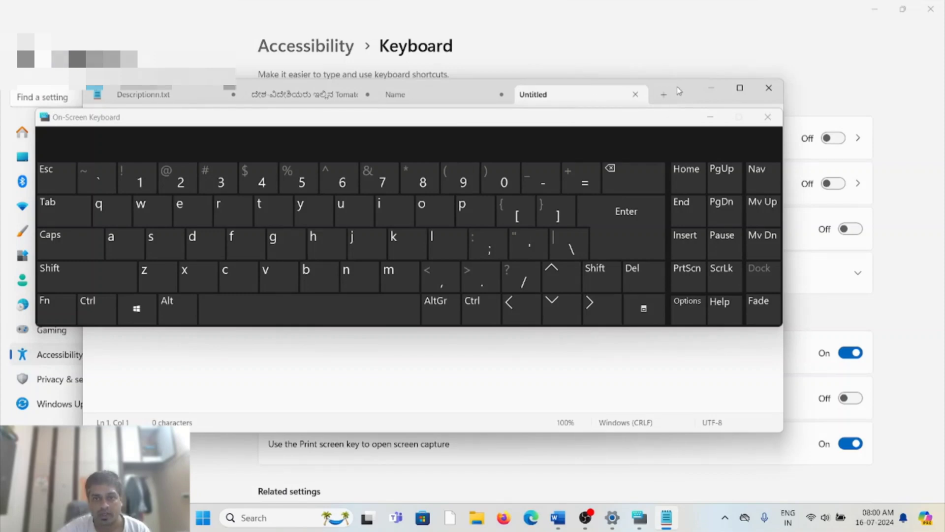
drag(683, 90, 690, 307)
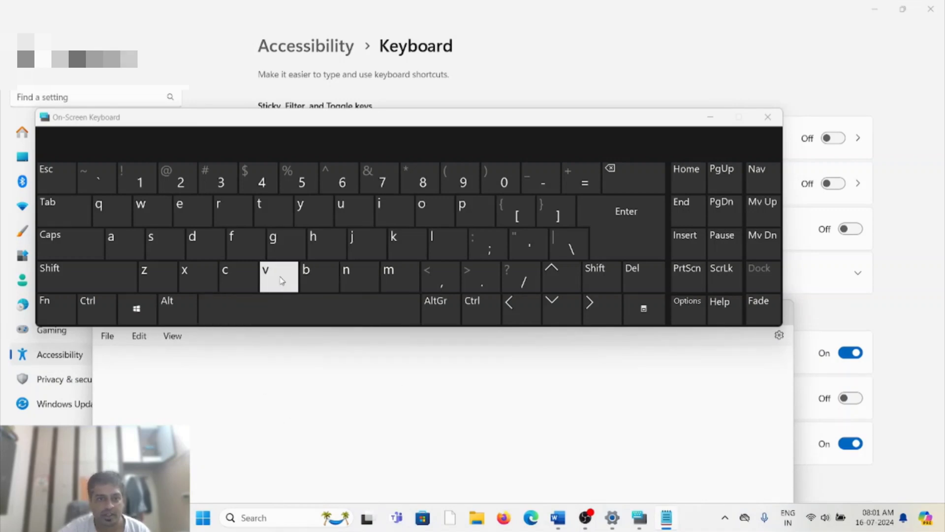
Step: Enter the text "Indian cricket" in the blank note using only the on-screen keyboard
click(393, 209)
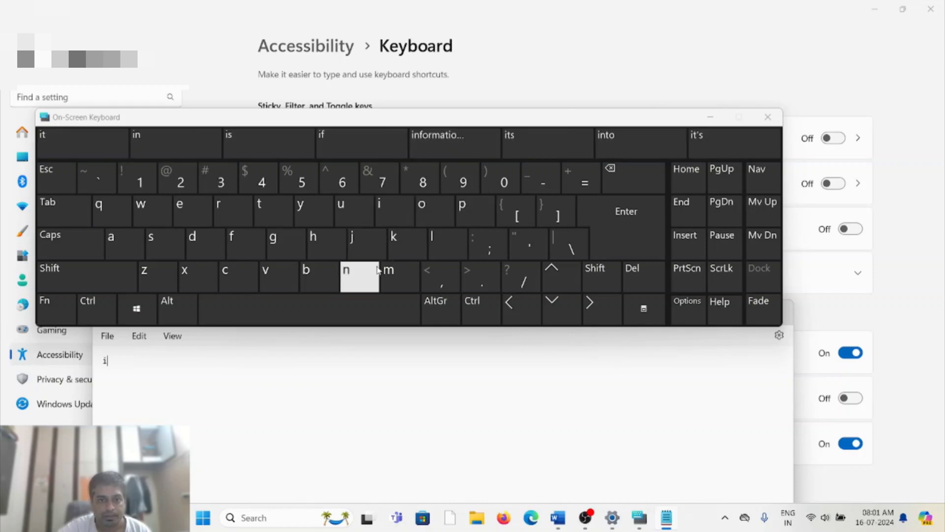
click(360, 277)
click(204, 244)
click(394, 211)
click(125, 244)
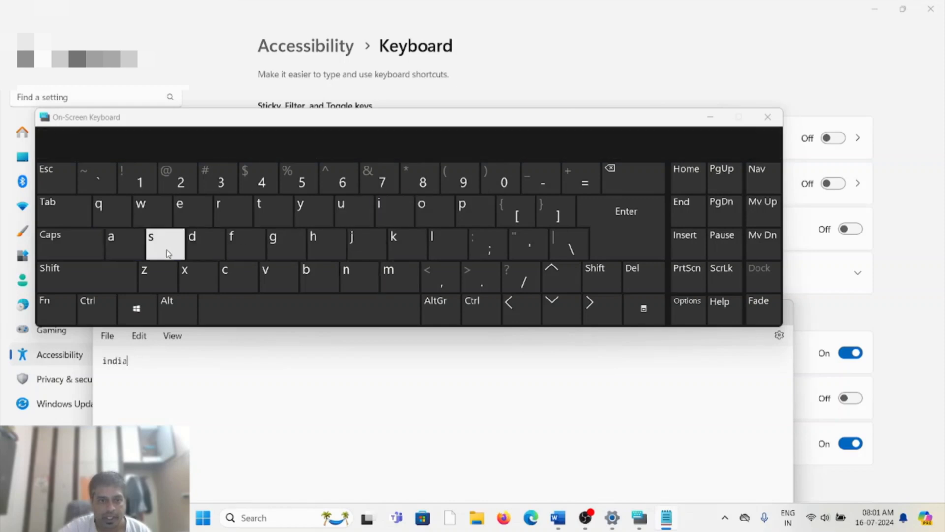
click(357, 287)
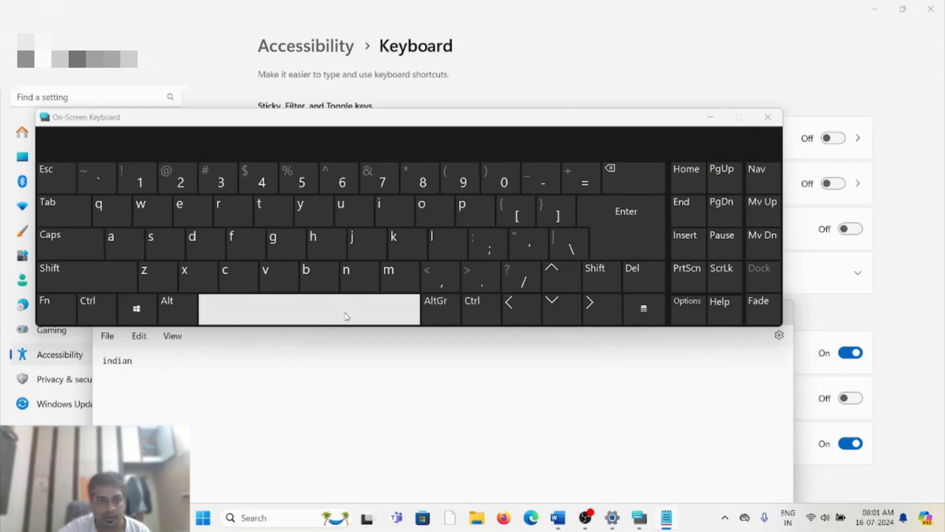
click(347, 316)
click(240, 277)
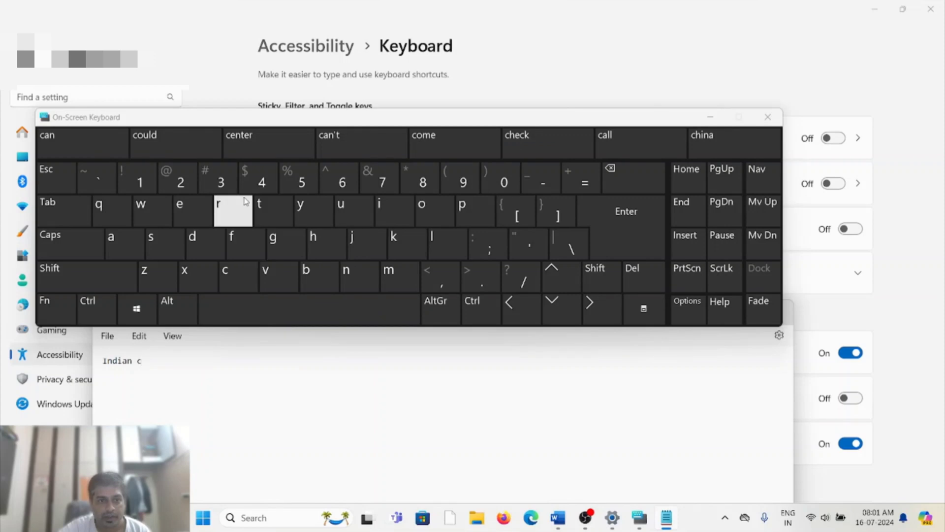
click(244, 202)
click(392, 209)
click(239, 277)
click(389, 247)
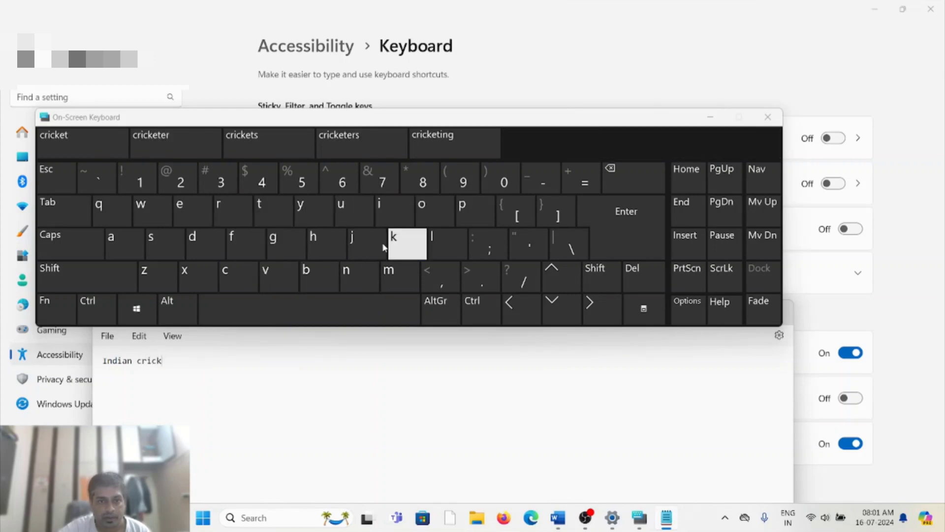
click(202, 212)
click(270, 212)
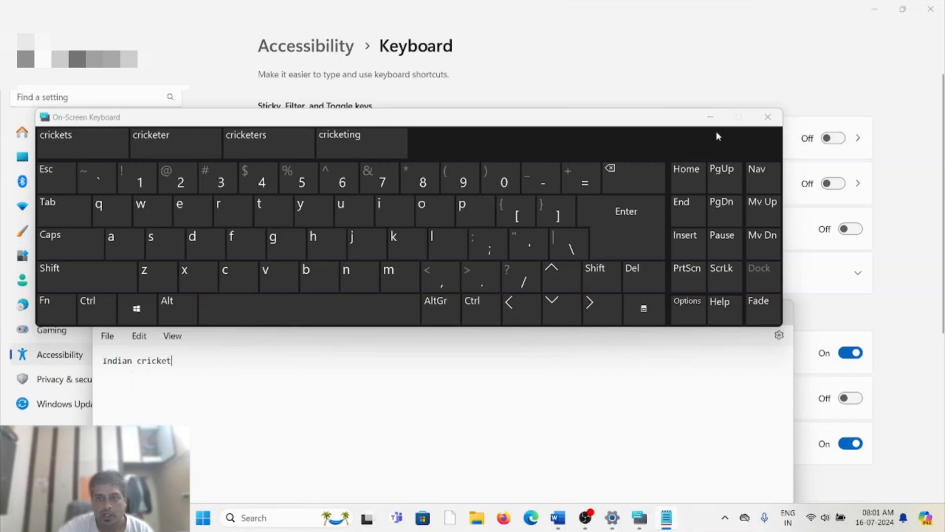
Step: Switch back to Settings and turn the on-screen keyboard off, on and off again
click(619, 517)
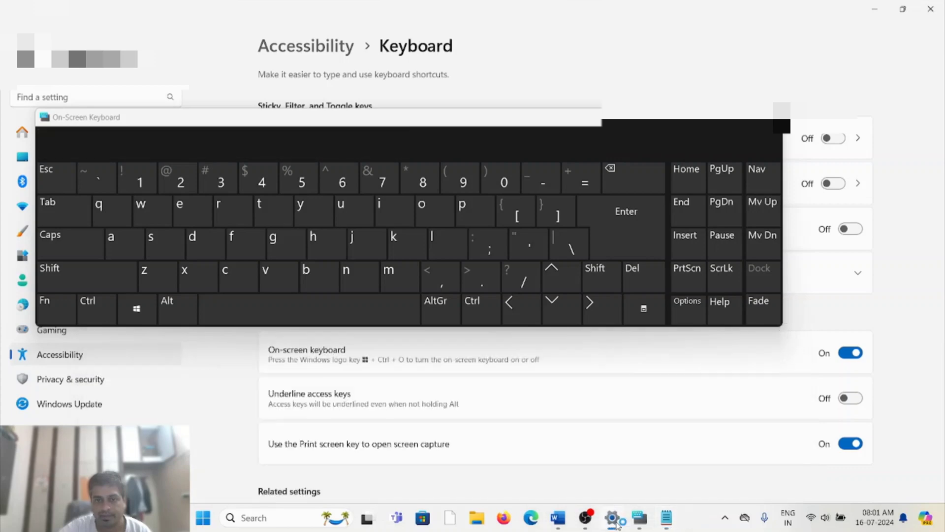
click(774, 110)
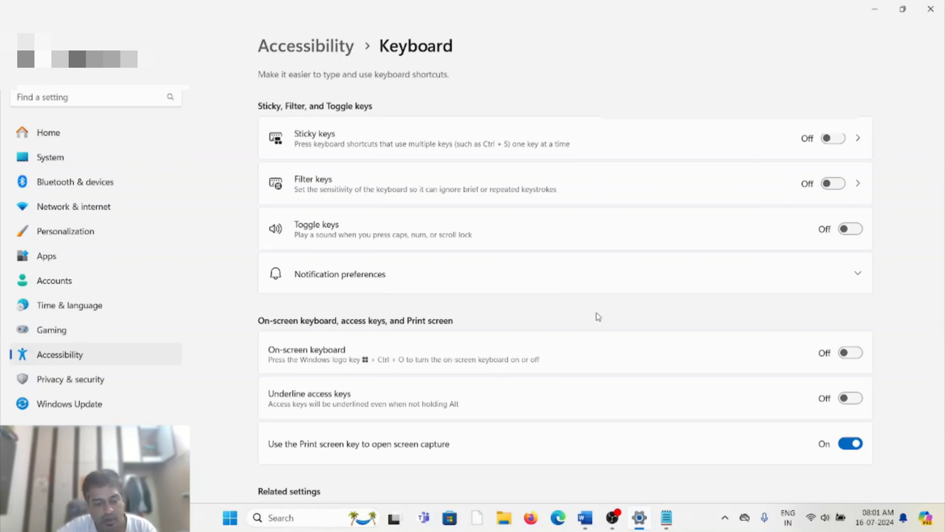
key(ctrl+super+o)
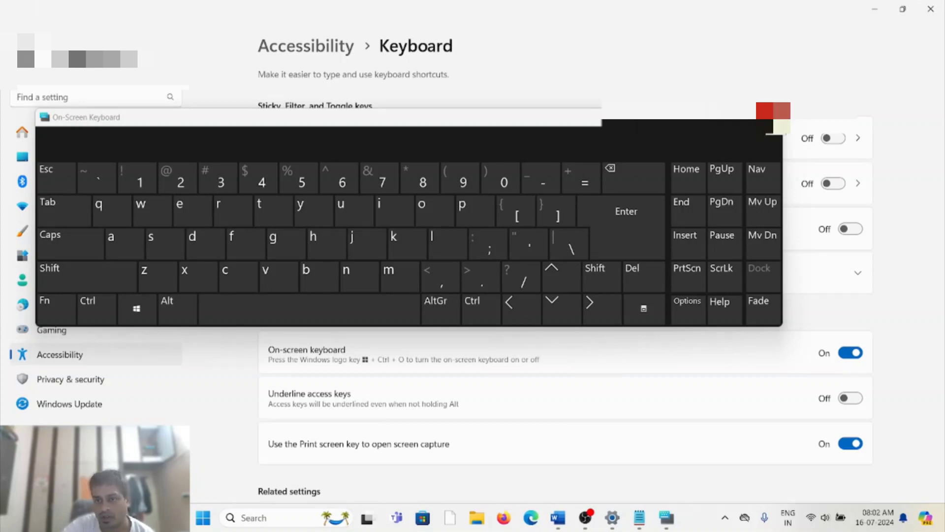
click(773, 111)
Step: Switch to Word, launch On-Screen Keyboard through a Windows search for "on sc", and close it again
click(585, 517)
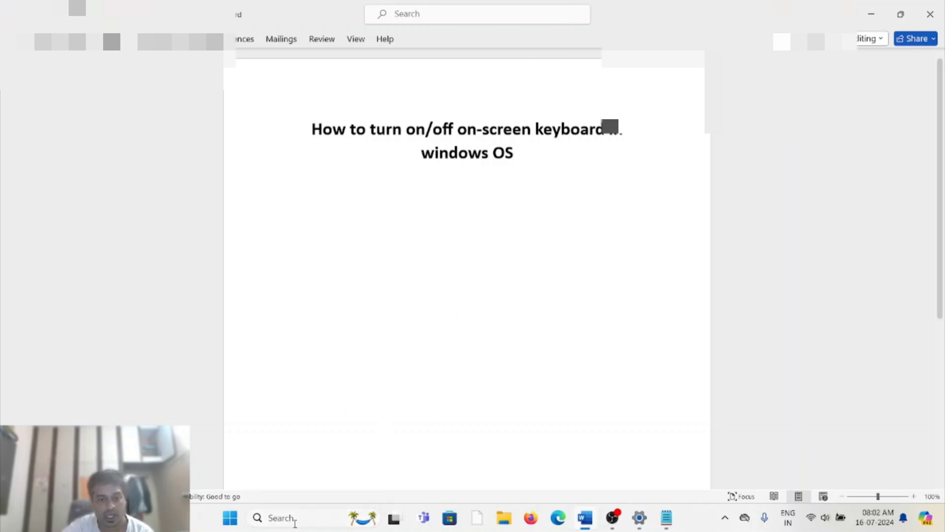
click(274, 517)
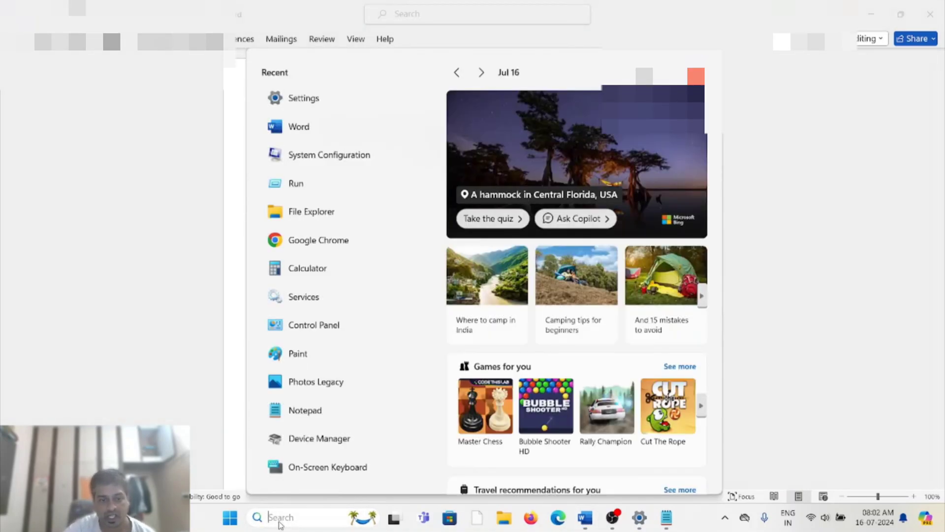
text(on sc)
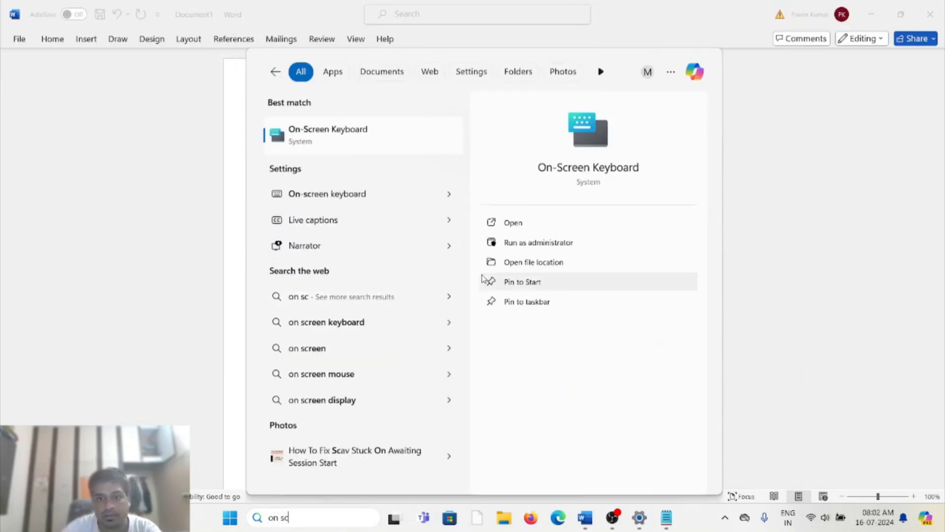
click(609, 171)
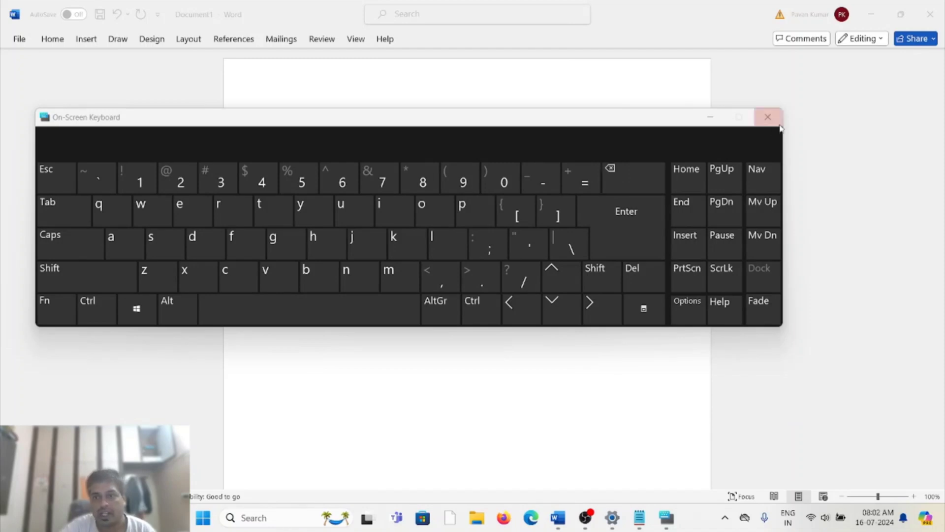
click(768, 116)
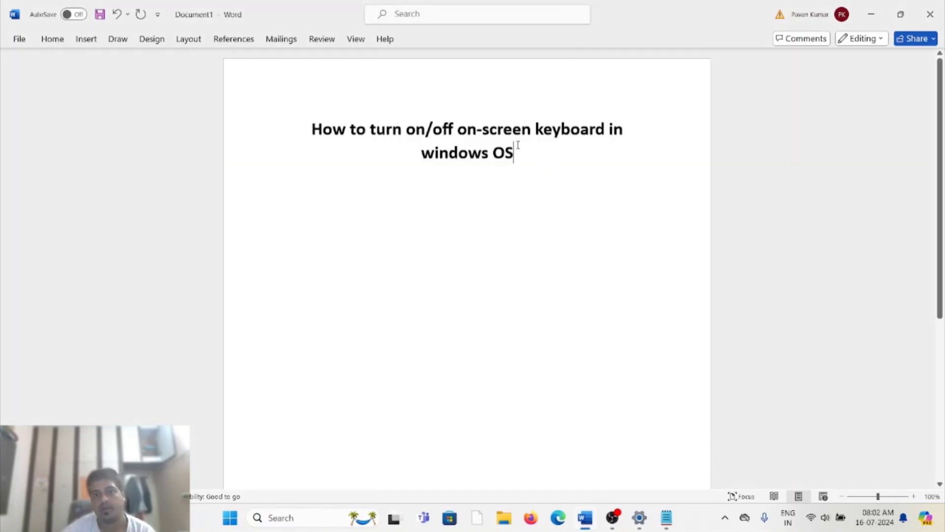